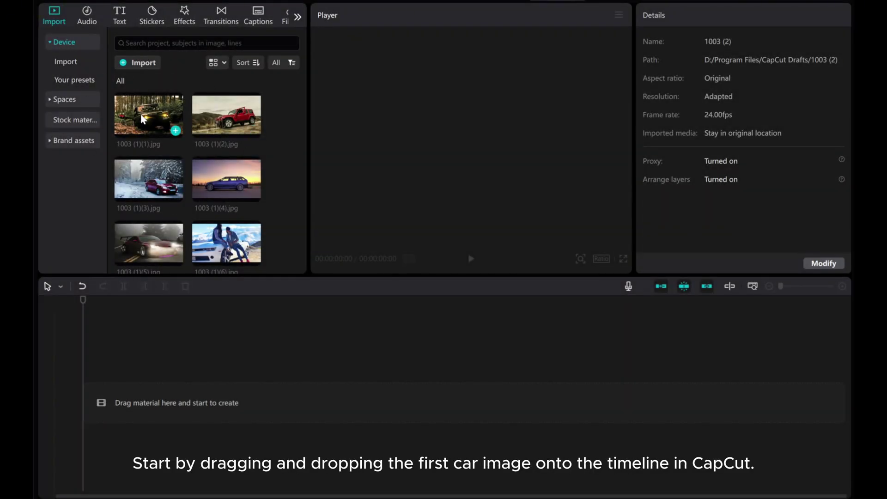
Step: Drop the first car photo onto the timeline, apply Motion's 3D Zoom Pro, and preview it
left_click_drag(141, 120, 135, 393)
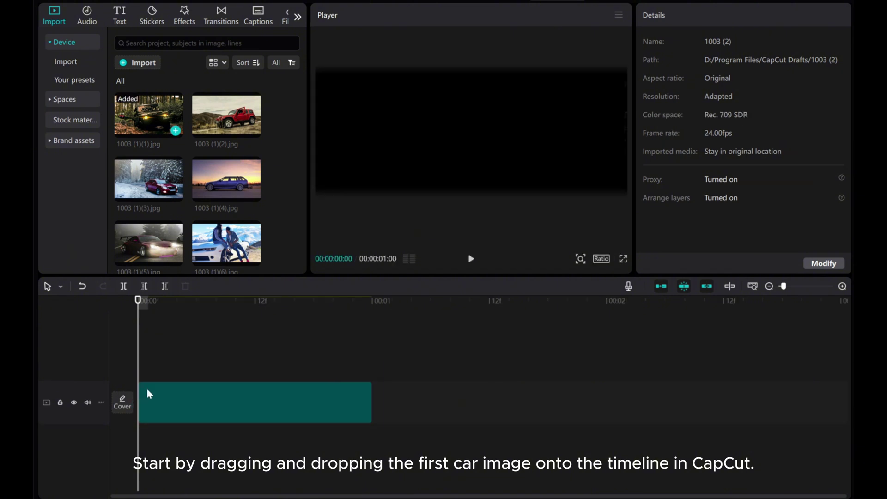
left_click(192, 407)
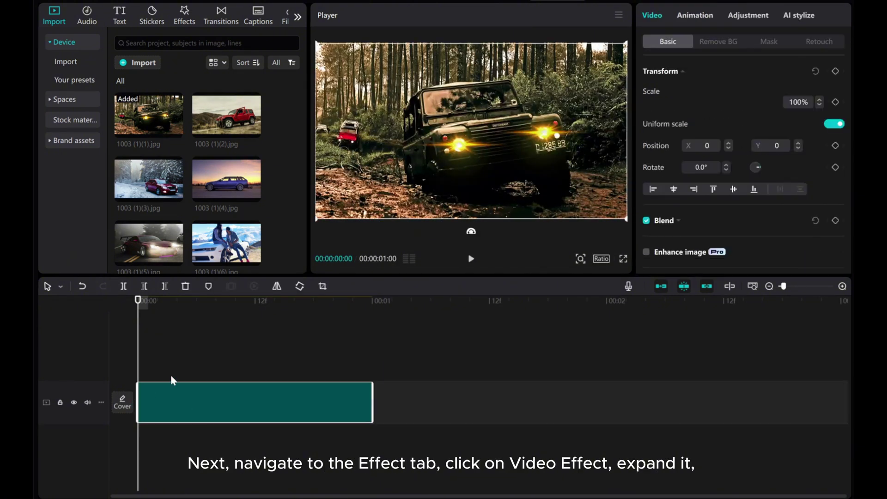
left_click(179, 14)
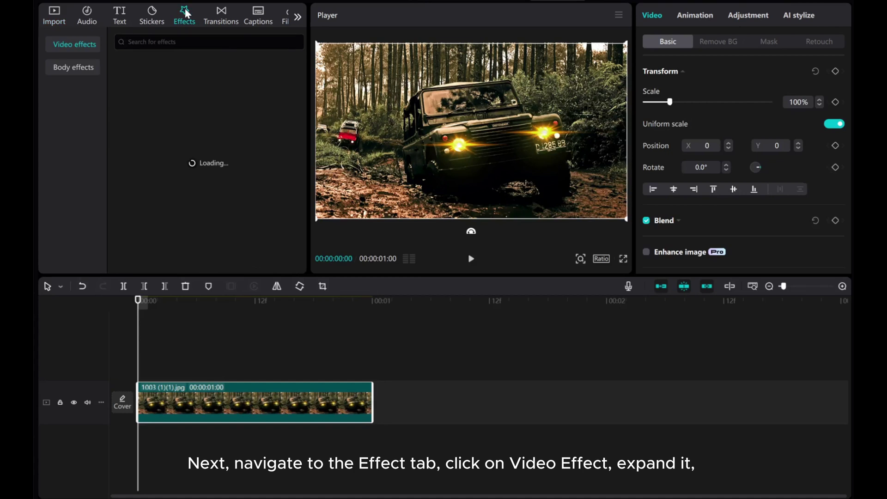
left_click(76, 43)
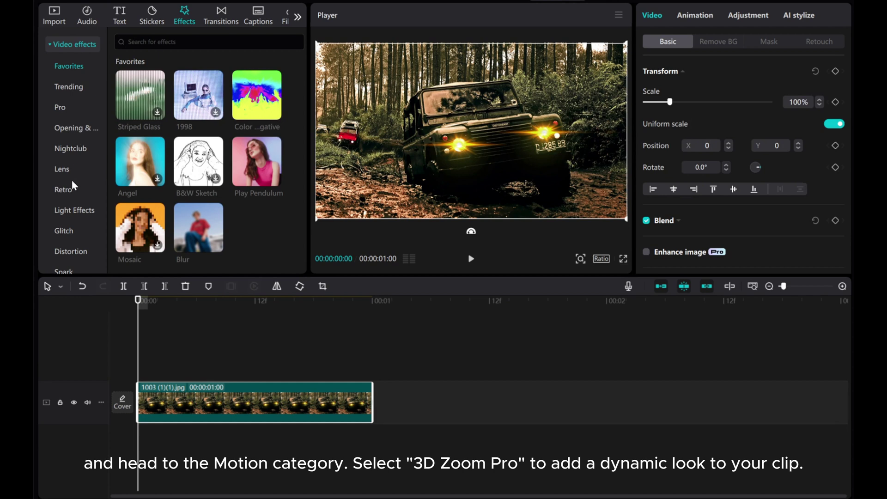
scroll(71, 181, "down", 2)
scroll(71, 180, "down", 3)
left_click(69, 159)
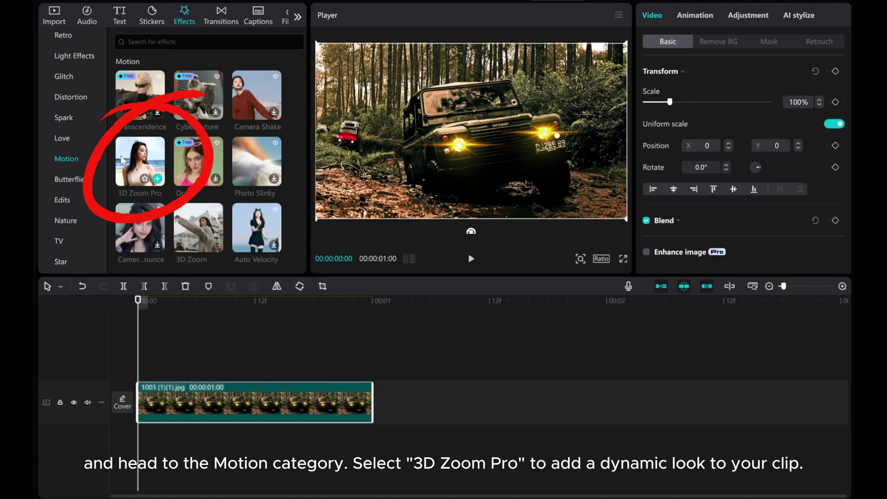
left_click_drag(121, 159, 153, 387)
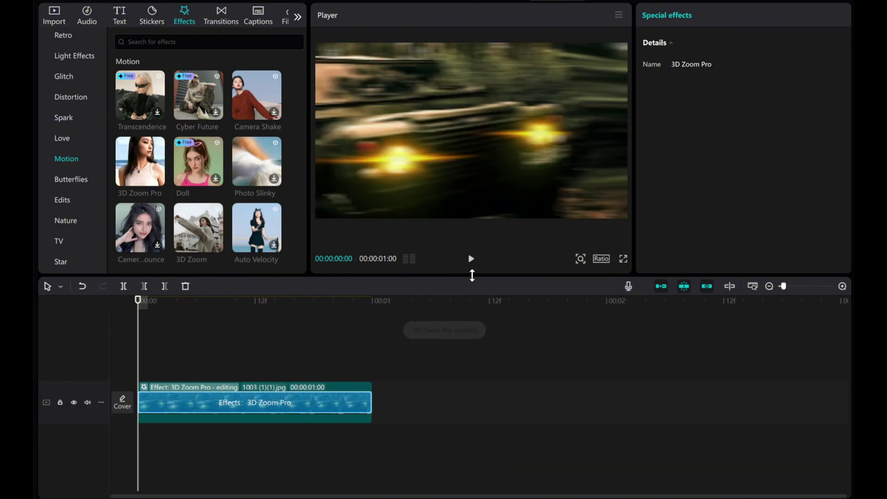
left_click(471, 259)
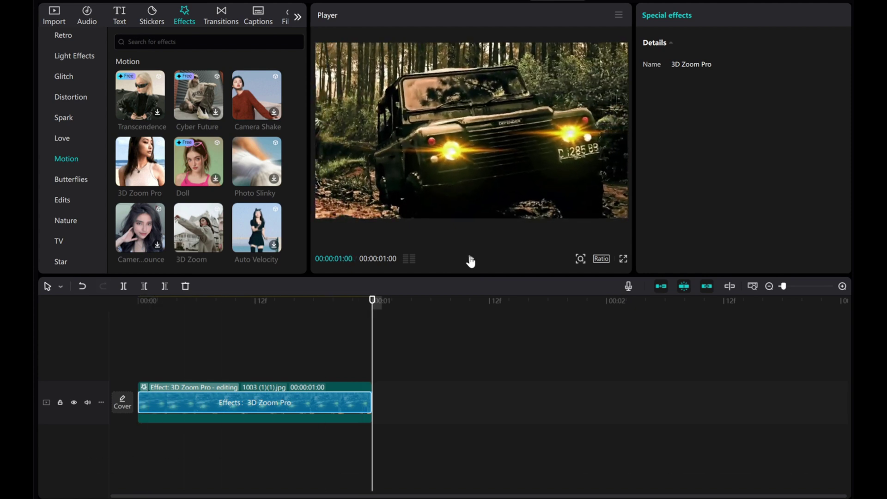
Step: Copy the zoomed car clip and place a pasted copy right after the original
left_click(767, 285)
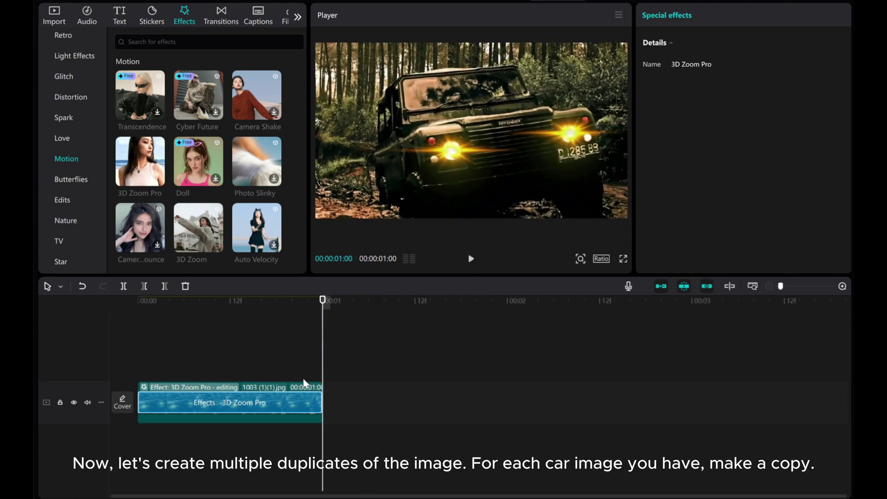
left_click(261, 383)
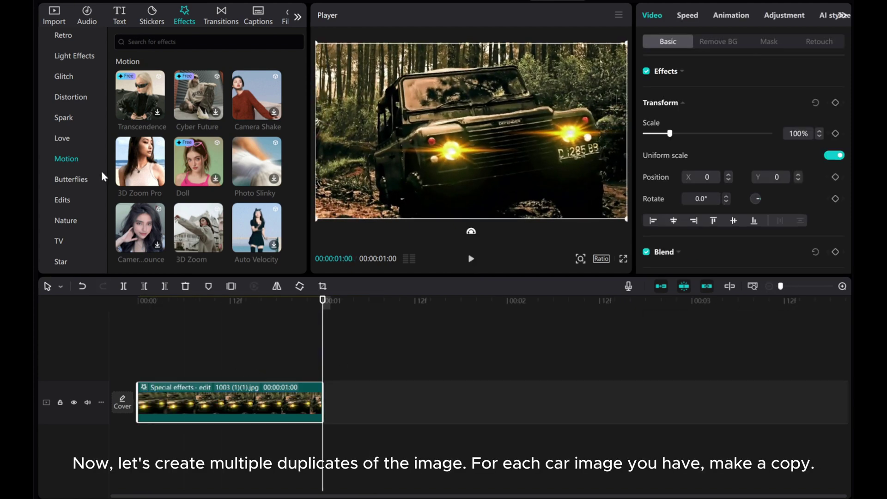
left_click(54, 15)
scroll(202, 196, "down", 2)
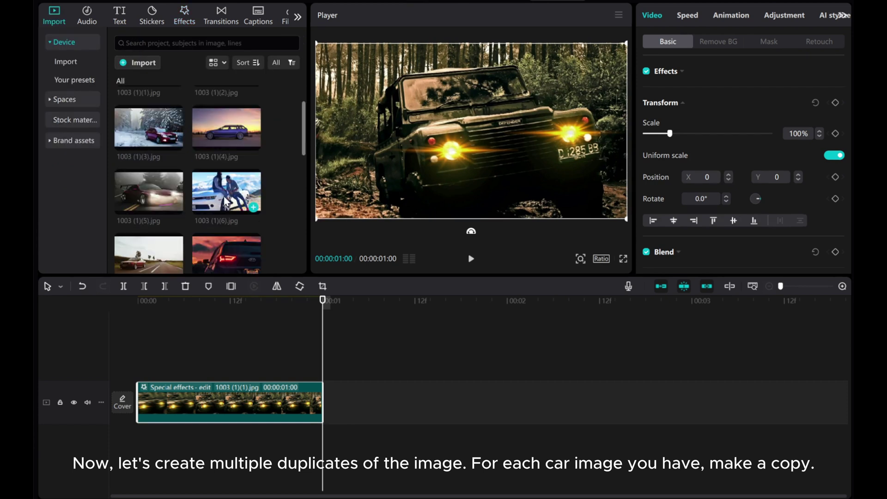
scroll(197, 208, "down", 2)
scroll(194, 221, "down", 2)
scroll(215, 233, "down", 2)
scroll(222, 239, "down", 2)
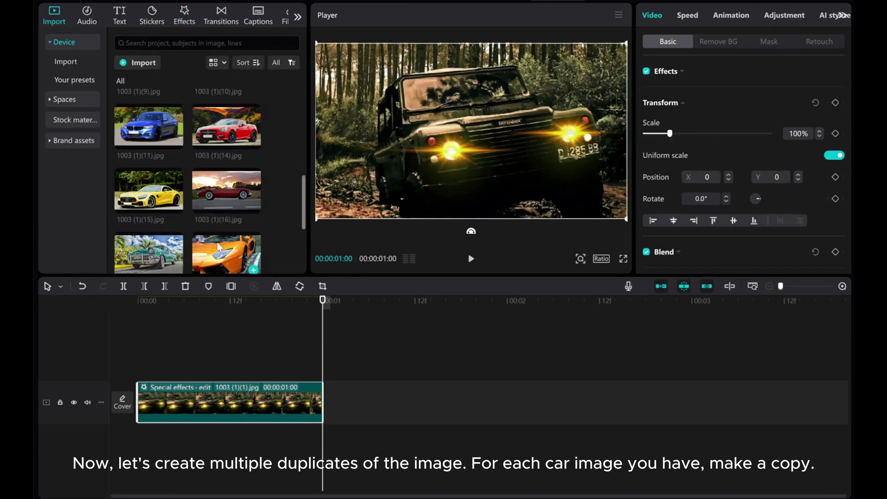
scroll(229, 253, "down", 2)
scroll(230, 254, "down", 2)
scroll(230, 253, "down", 2)
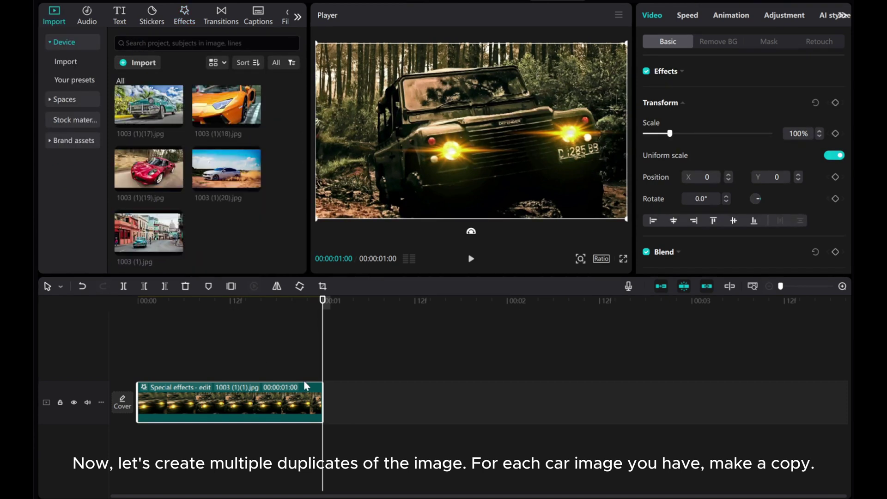
key("ctrl+c")
key("ctrl+v")
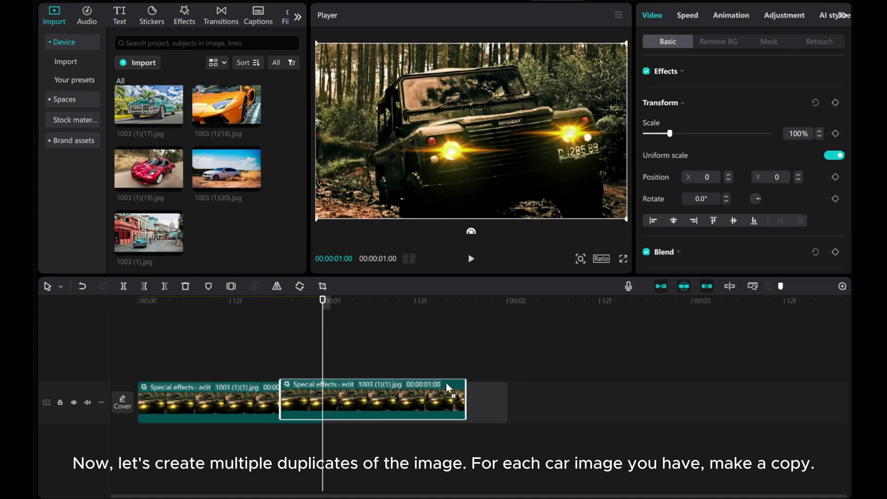
mouse_move(445, 399)
left_mouse_down()
mouse_move(499, 382)
mouse_move(539, 390)
left_mouse_up()
Step: Paste more copies until the track runs about 19 seconds, with the timeline zoomed out to fit
key("ctrl+v")
key("ctrl+v")
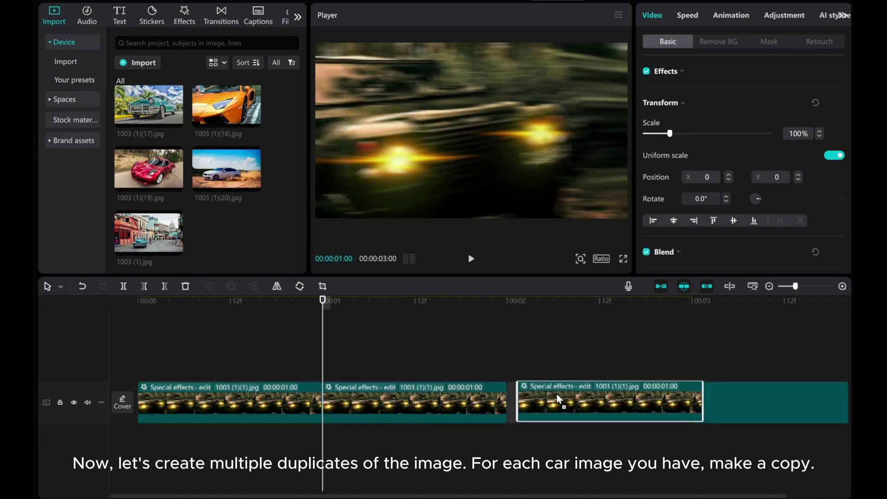
left_click(767, 286)
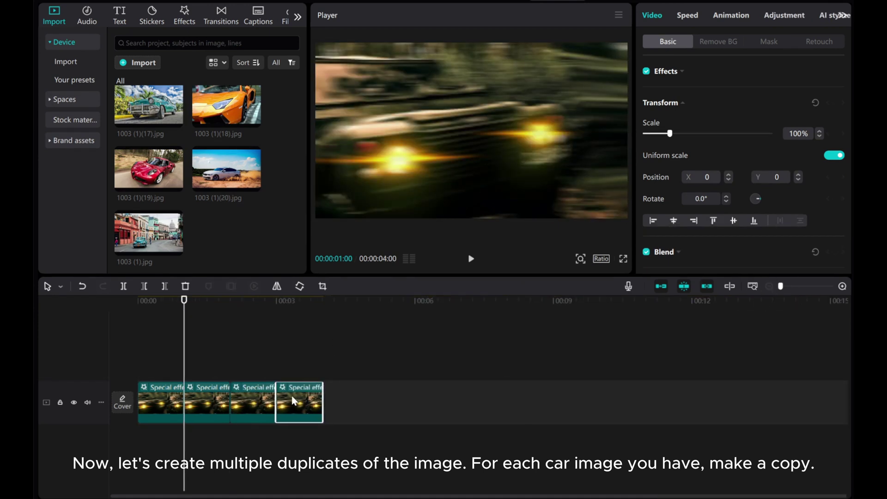
key("ctrl+v")
key("ctrl+v")
key("ctrl+v")
key("ctrl+v")
key("ctrl+v")
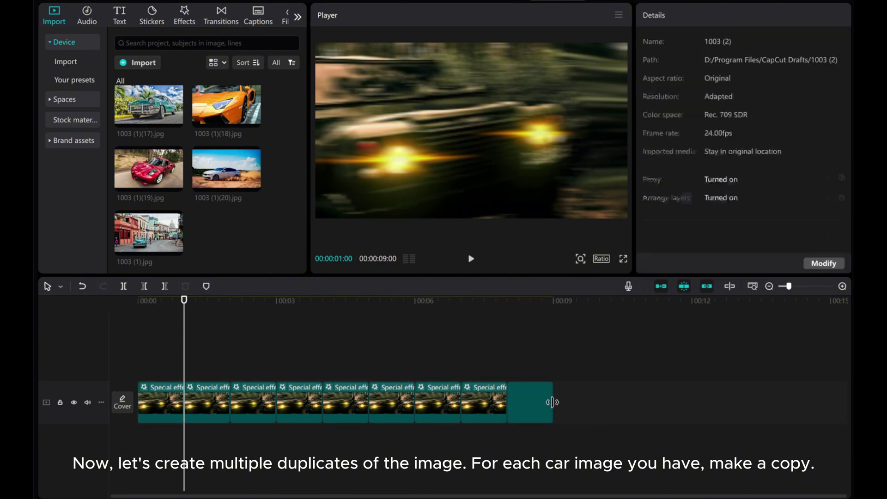
key("ctrl+v")
key("ctrl+v")
key("ctrl+v")
key("ctrl+v")
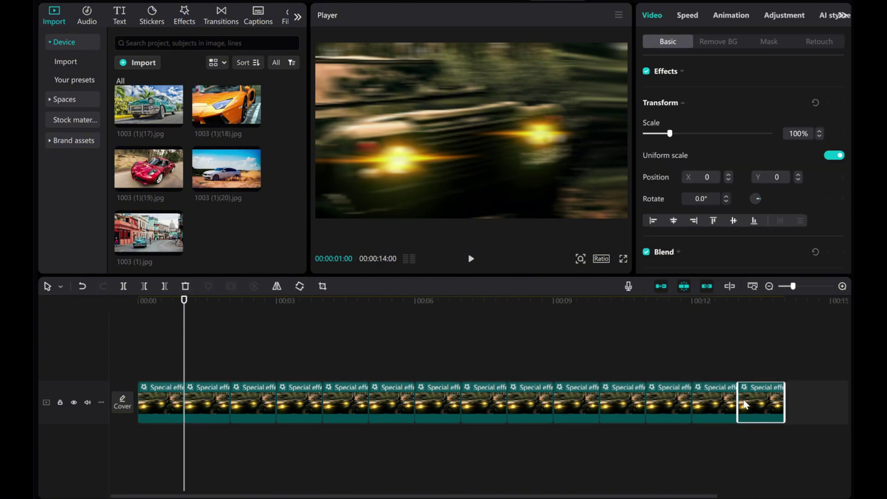
key("ctrl+v")
left_click(768, 287)
key("ctrl+v")
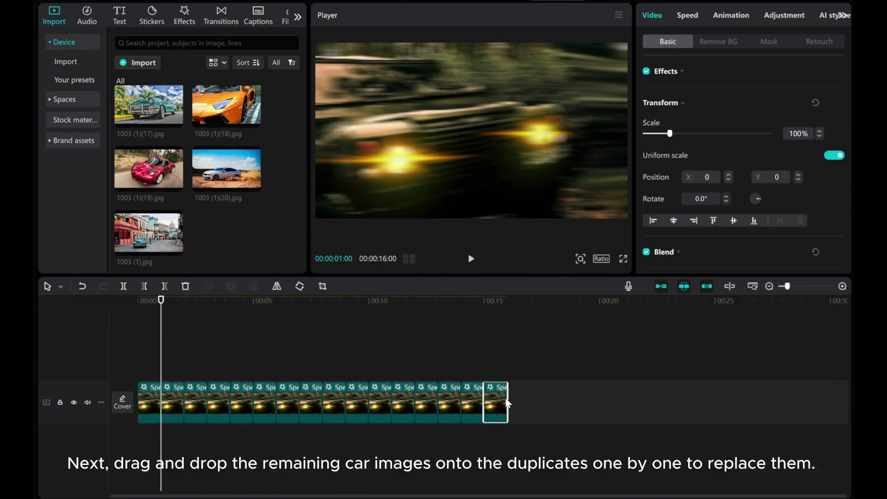
key("ctrl+v")
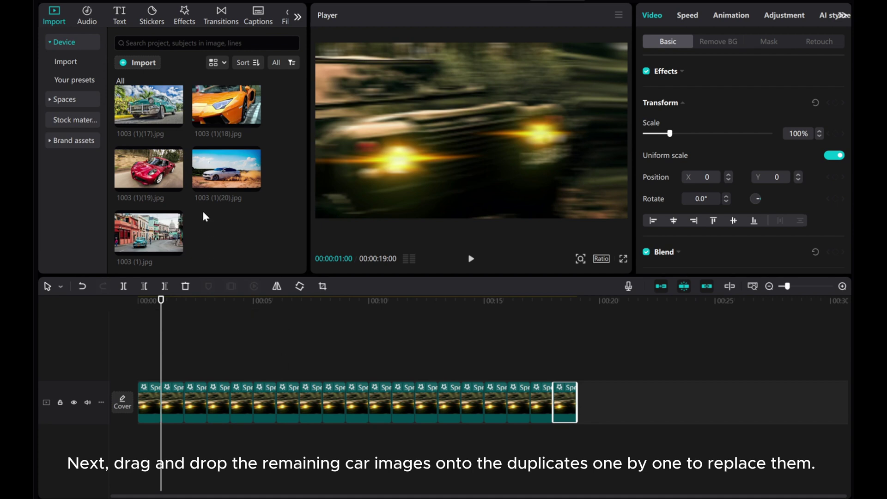
scroll(203, 210, "up", 5)
Step: Swap clips two to five for the red jeep, snowy car, blue car and fifth photos, keeping the effect
mouse_move(201, 113)
left_mouse_down()
mouse_move(167, 400)
mouse_move(158, 397)
left_mouse_up()
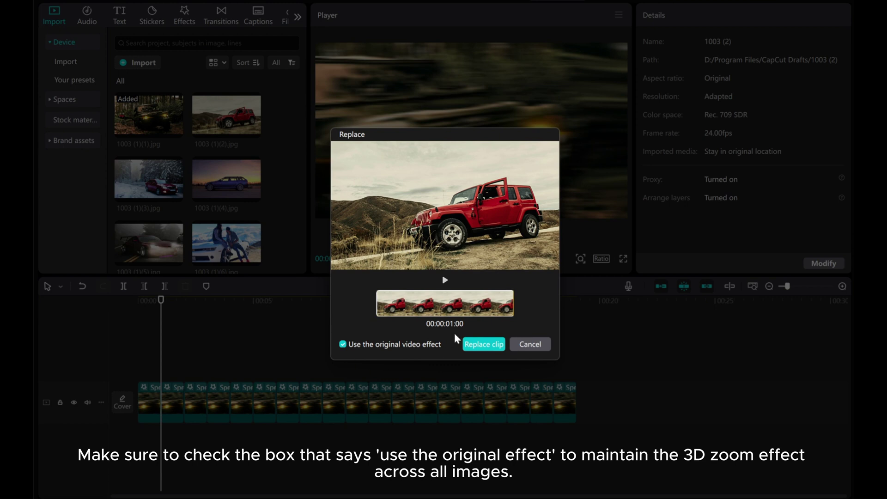
left_click(491, 349)
left_click(416, 300)
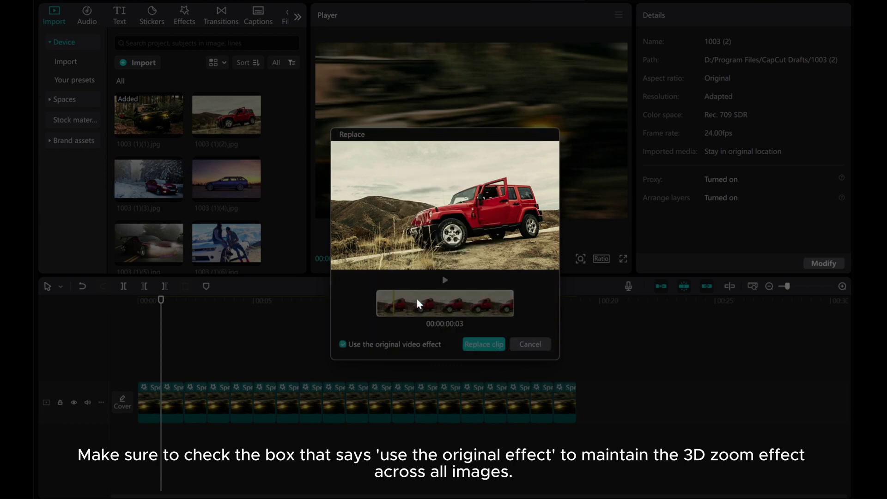
left_click_drag(159, 182, 222, 387)
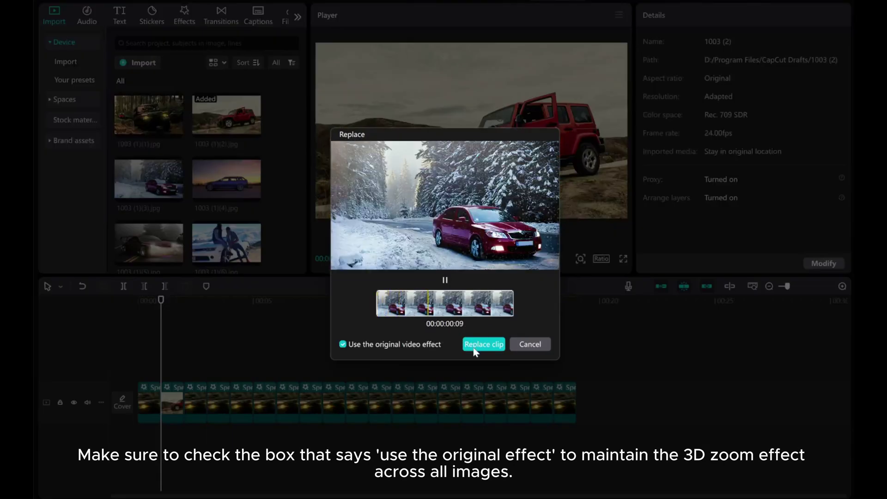
left_click(475, 350)
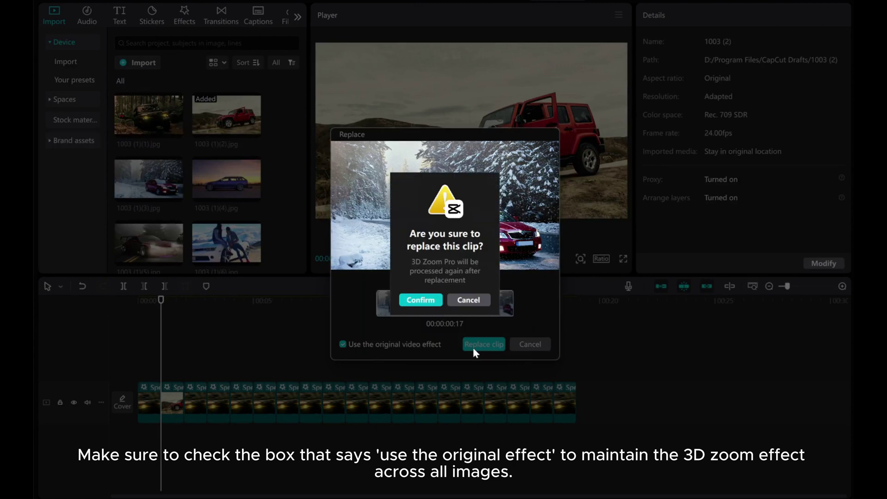
left_click(429, 304)
left_click_drag(226, 179, 219, 402)
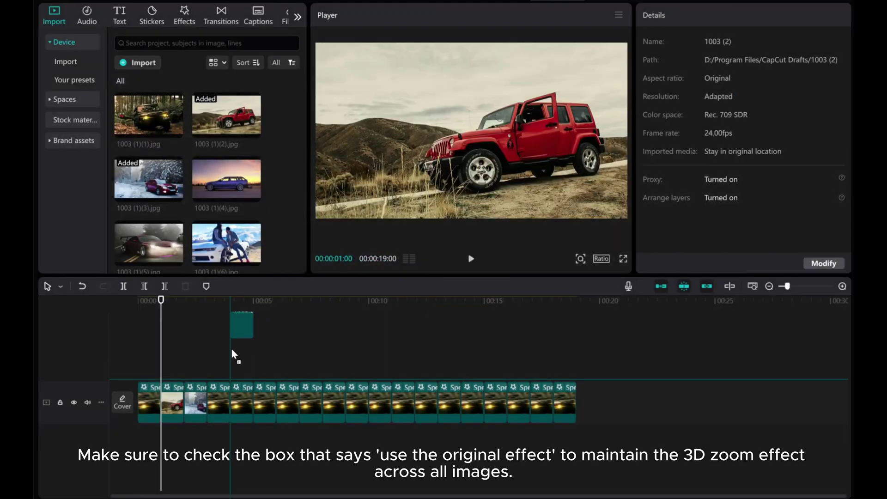
left_click(475, 350)
left_click(429, 305)
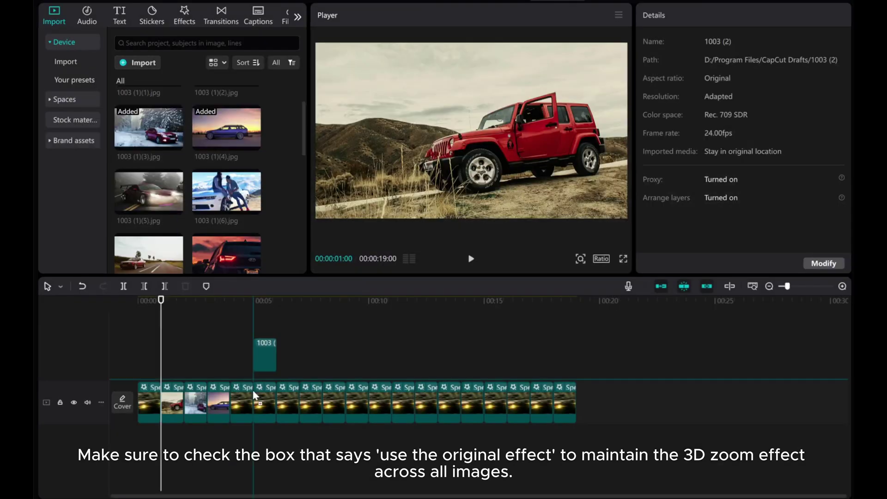
left_click_drag(157, 221, 247, 406)
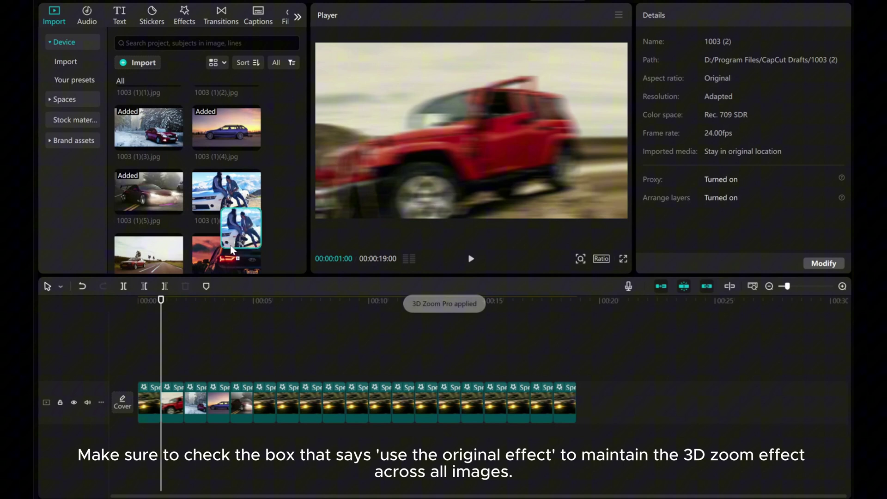
Step: Replace clips six, seven and eight with the sixth, seventh and eighth car photos
left_click_drag(227, 190, 287, 406)
left_click(485, 345)
left_click(430, 305)
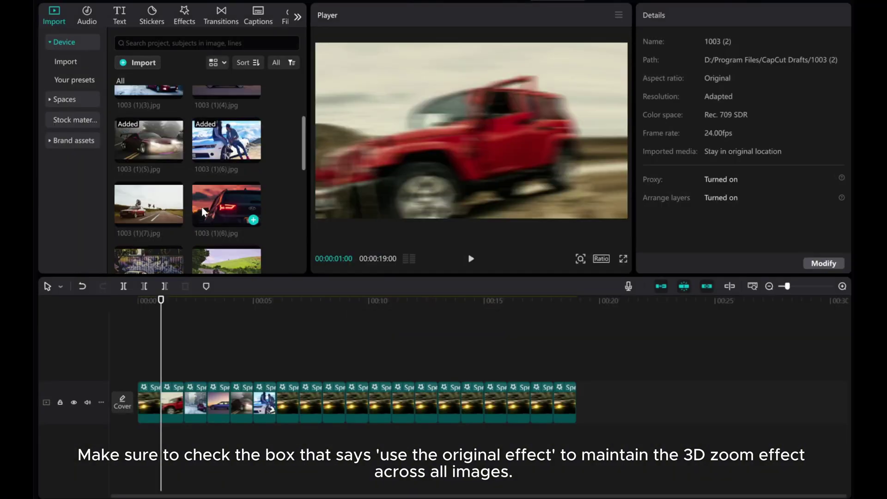
left_click_drag(149, 204, 287, 403)
left_click(484, 345)
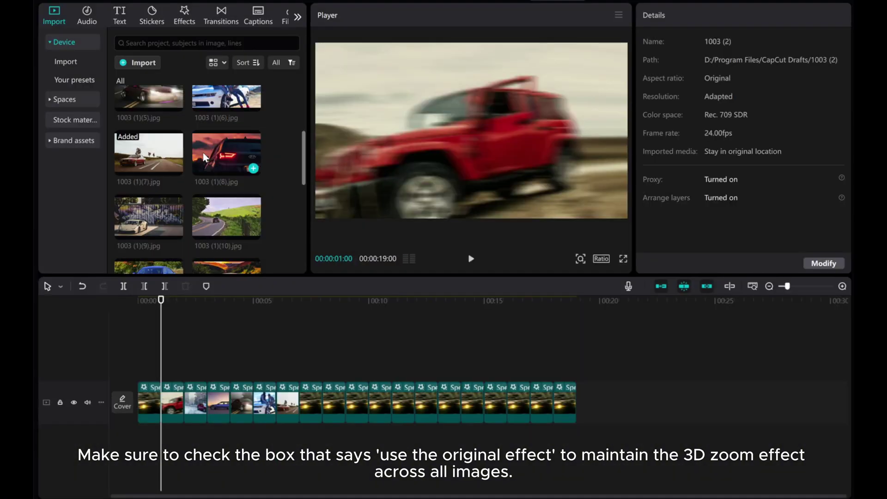
left_click_drag(227, 204, 312, 404)
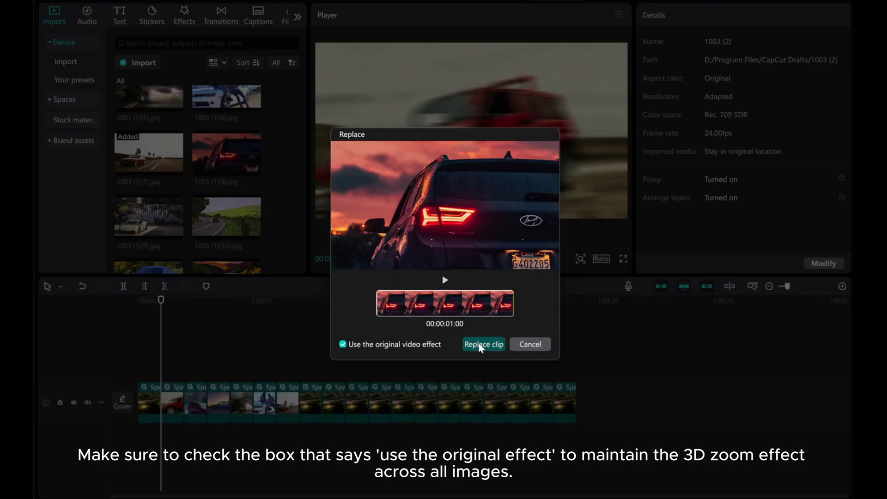
left_click(481, 345)
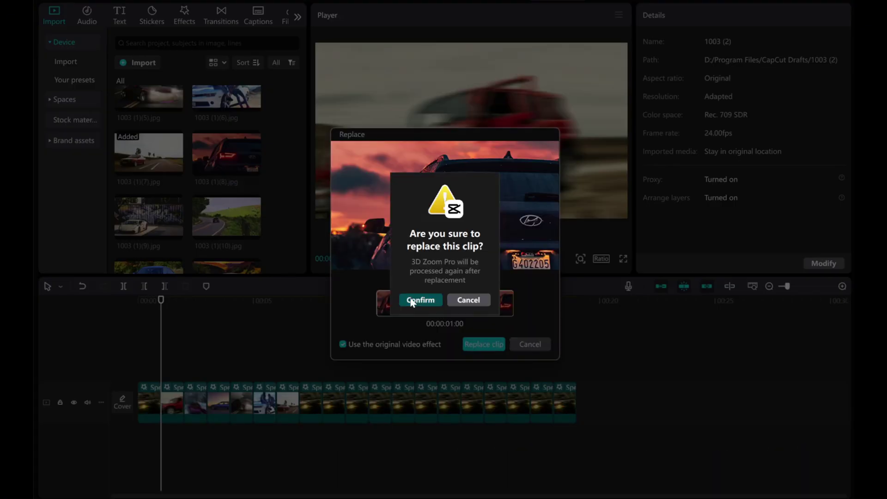
left_click(416, 299)
Step: Replace clips nine and ten with their car photos and clip eleven with the blue car
left_click_drag(156, 214, 333, 404)
left_click(484, 345)
key("Return")
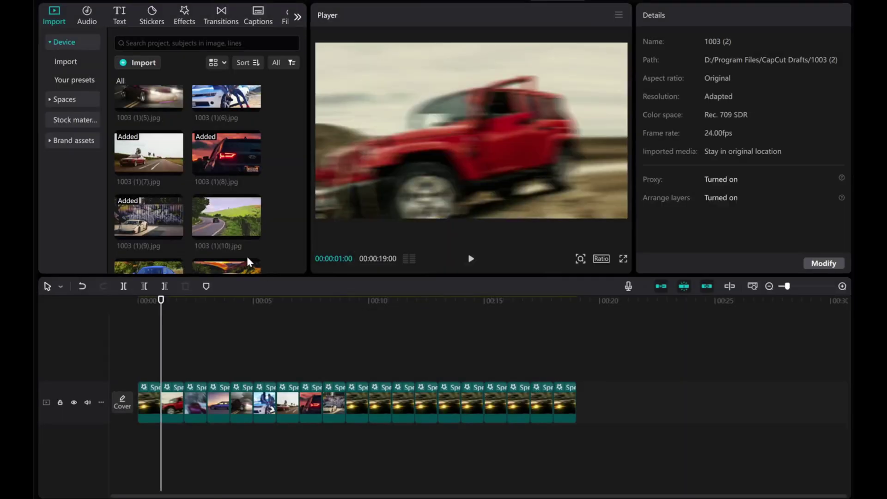
left_click_drag(229, 218, 349, 403)
left_click(480, 345)
left_click(427, 306)
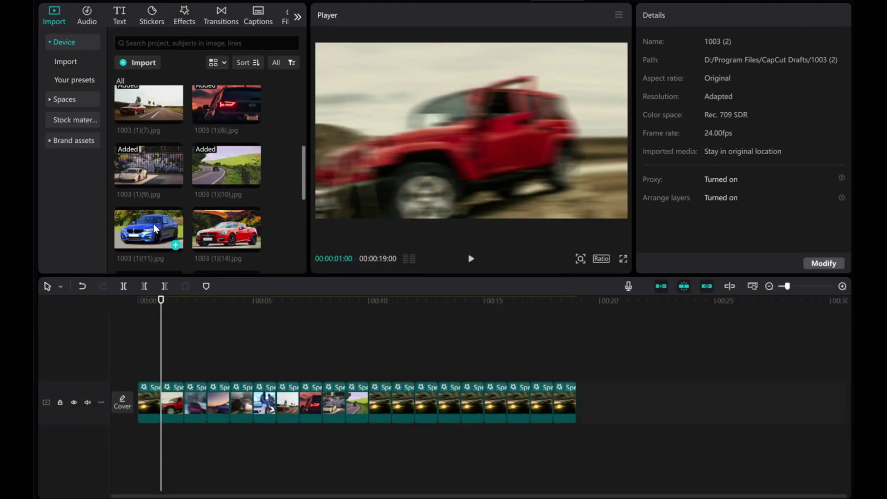
left_click_drag(154, 224, 378, 393)
left_click(485, 345)
left_click(428, 305)
left_click_drag(223, 184, 406, 395)
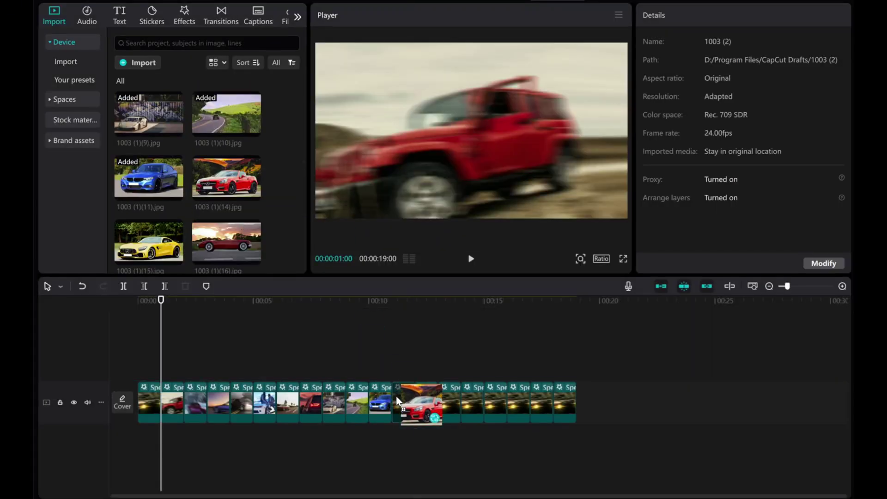
Step: Replace the next clips with the red, yellow, sunset red and green classic car photos
left_click(485, 345)
left_click(416, 300)
scroll(206, 215, "down", 1)
left_click_drag(149, 189, 425, 394)
left_click(483, 345)
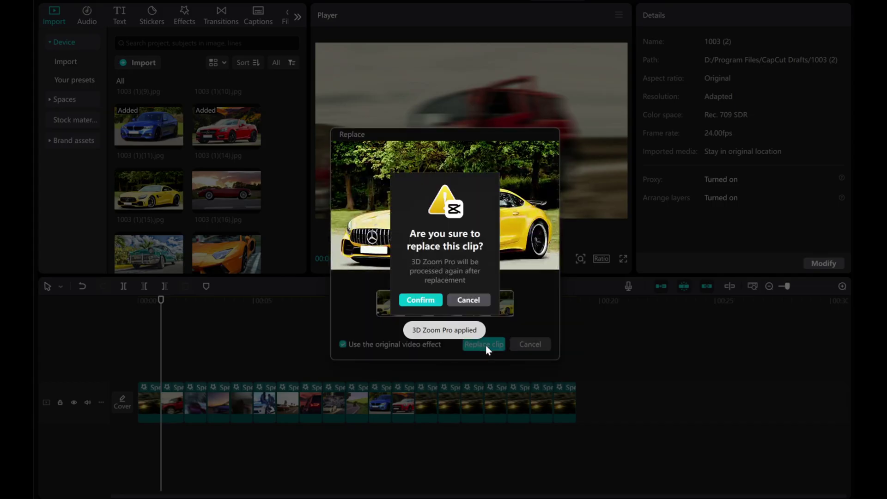
left_click(424, 305)
left_click_drag(226, 189, 444, 390)
left_click(484, 344)
left_click(421, 300)
left_click(484, 345)
left_click(423, 302)
scroll(206, 215, "down", 1)
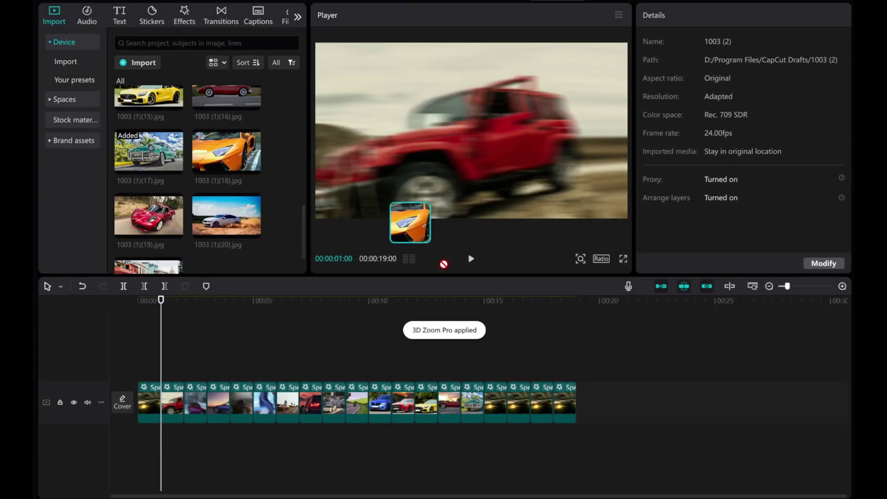
Step: Replace the final clips with the orange car, red car, white car and street scene photos
left_click_drag(226, 151, 499, 406)
left_click(484, 345)
left_click(421, 301)
scroll(206, 215, "down", 1)
left_click_drag(148, 168, 540, 406)
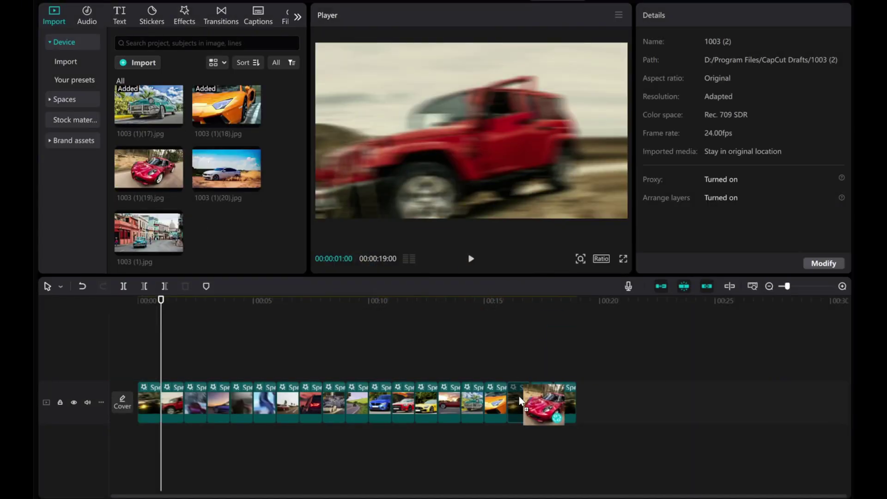
left_click(484, 344)
left_click(430, 300)
mouse_move(226, 169)
left_mouse_down()
mouse_move(531, 361)
mouse_move(531, 399)
left_mouse_up()
left_click(489, 347)
left_click(421, 301)
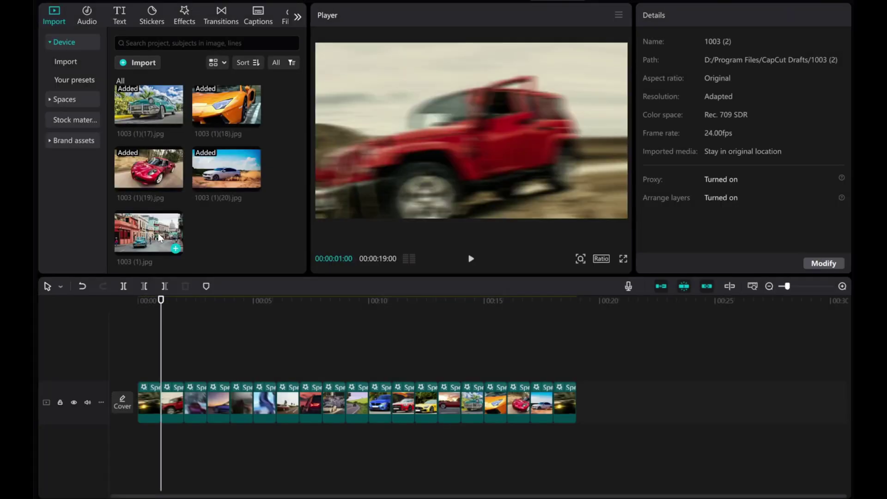
left_click_drag(149, 232, 564, 392)
left_click(482, 343)
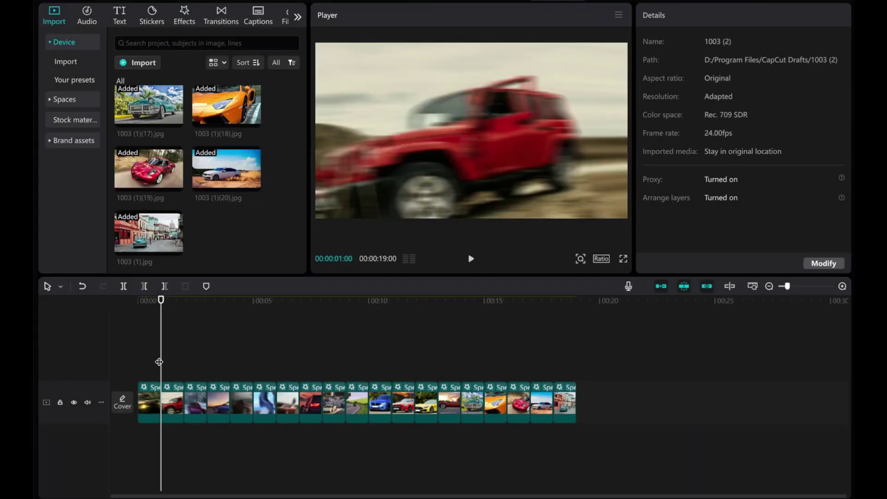
Step: Find Strobe by searching 'strobe', add it, and stretch it across the whole 19-second video
left_click(471, 260)
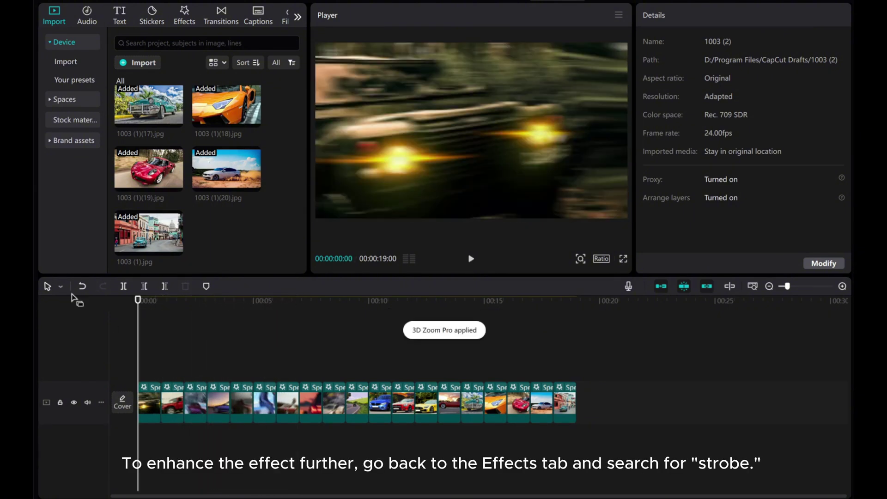
left_click(185, 14)
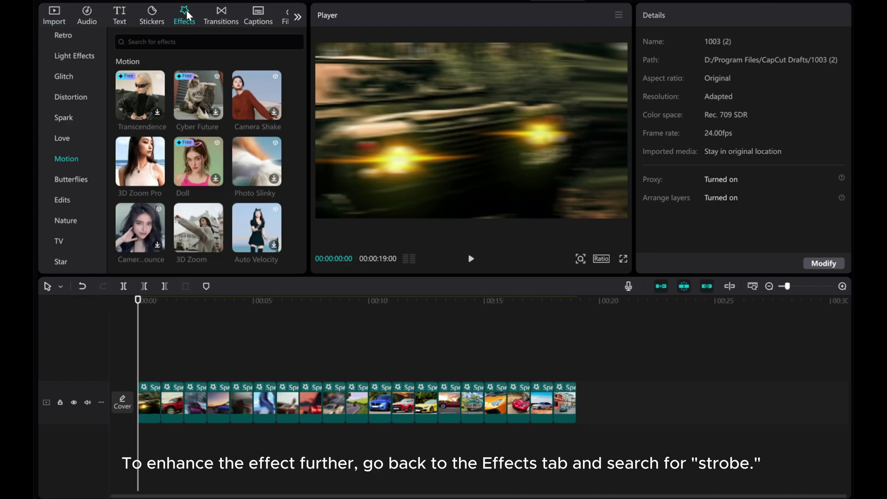
left_click(148, 40)
type("strobe")
key("Return")
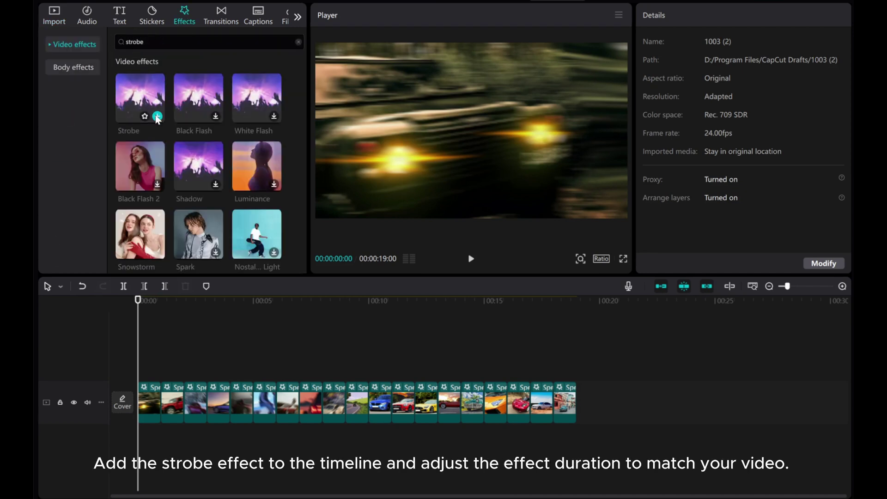
left_click(157, 117)
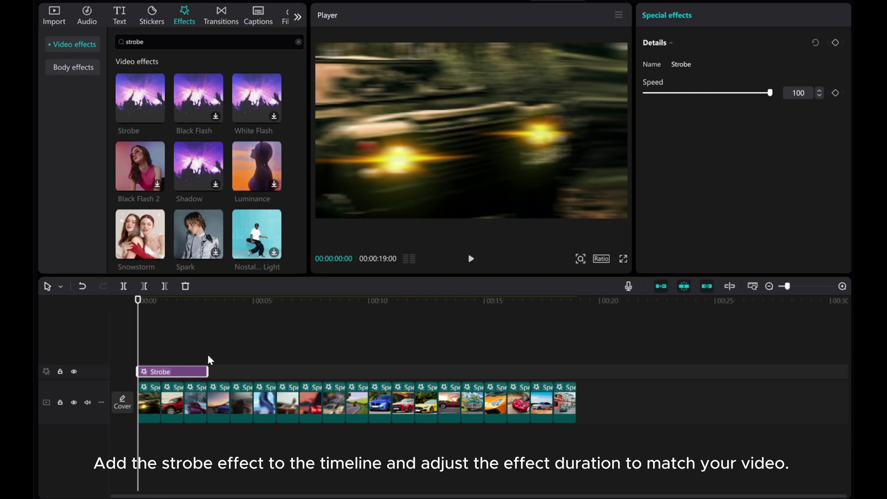
left_click_drag(209, 367, 577, 371)
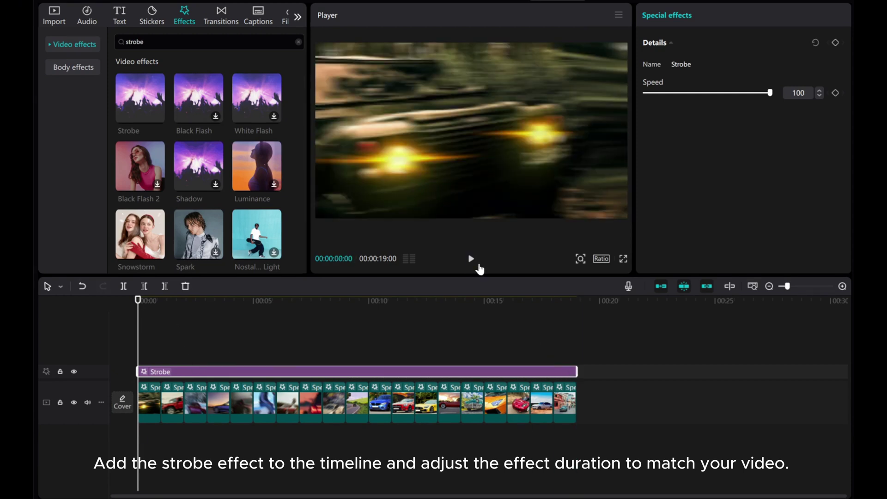
left_click(471, 258)
left_click(471, 259)
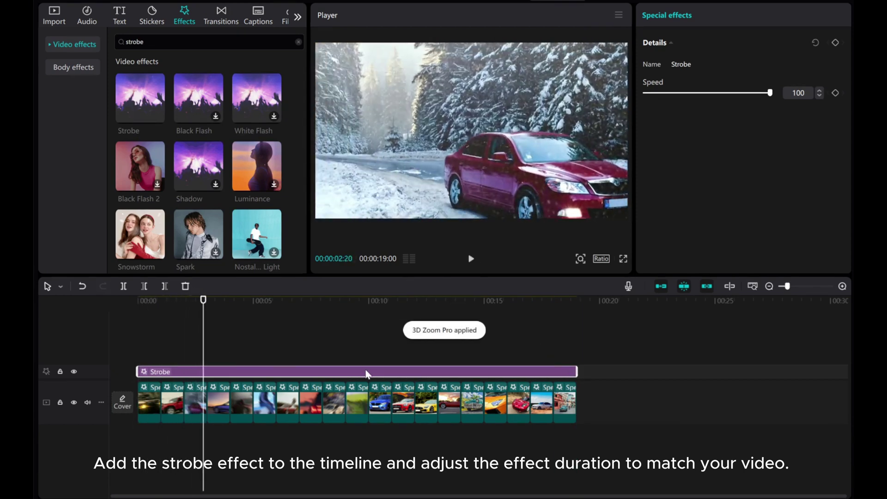
Step: Adjust the Strobe Speed slider while previewing, settling at 55, and return to the start
mouse_move(762, 93)
left_mouse_down()
mouse_move(654, 93)
mouse_move(764, 98)
mouse_move(705, 96)
mouse_move(715, 99)
left_mouse_up()
left_click(470, 260)
left_click(471, 262)
left_click(472, 260)
left_click(471, 260)
left_click(470, 259)
left_click(470, 259)
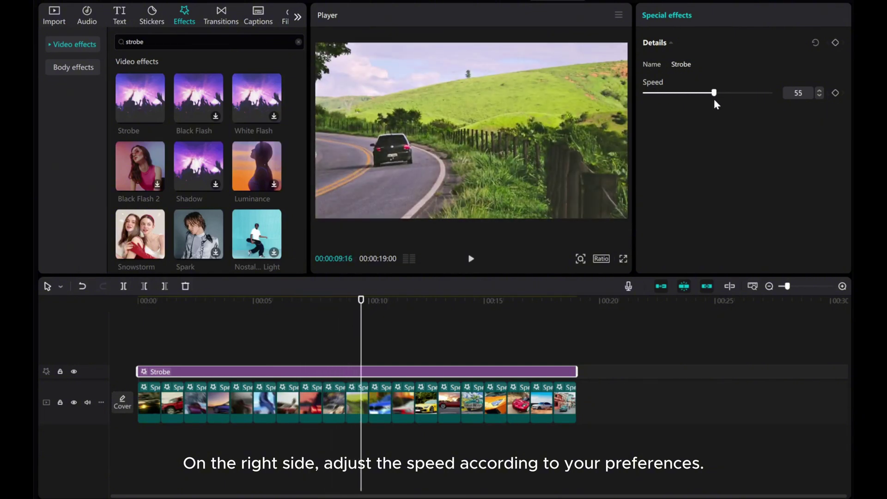
left_click(124, 307)
left_click(471, 260)
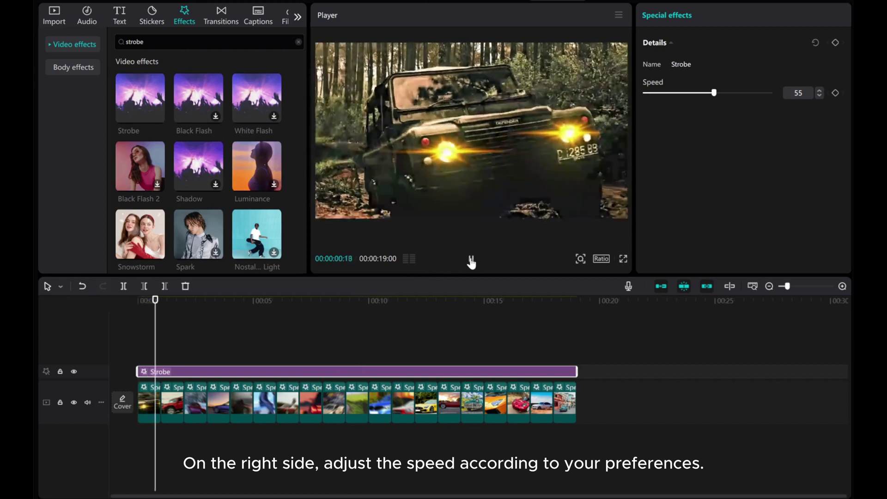
left_click(471, 260)
left_click(122, 332)
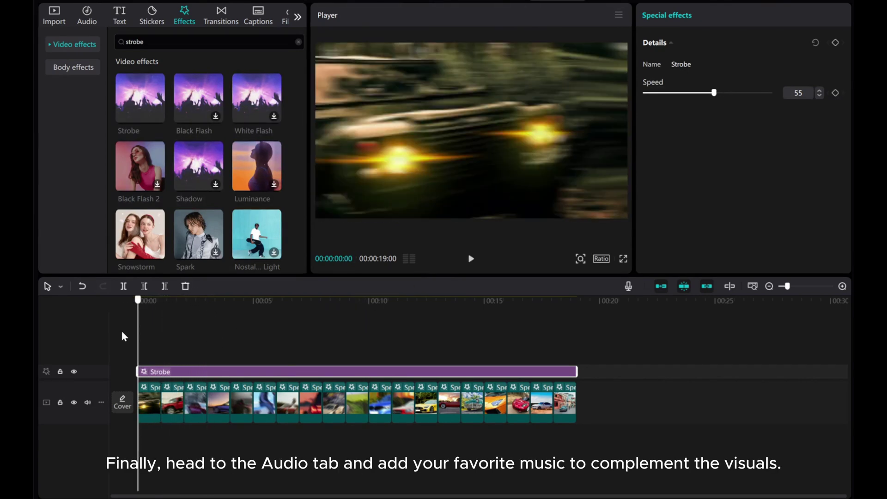
Step: Add the 'Relaxed' song from Audio > Music > Favorites to the timeline
left_click(85, 18)
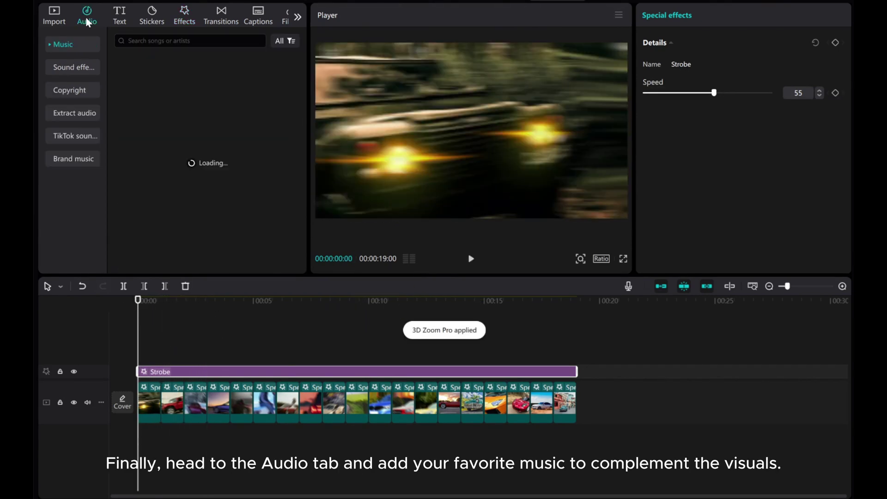
left_click(63, 44)
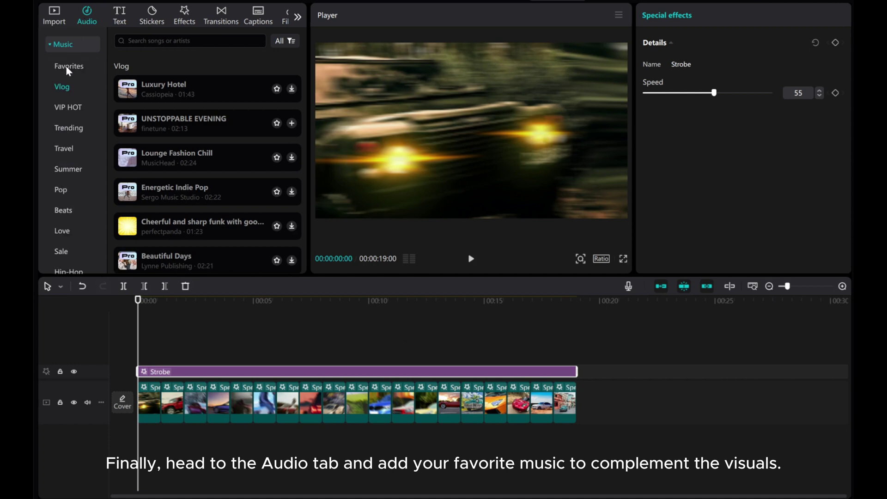
left_click(69, 66)
left_click(292, 89)
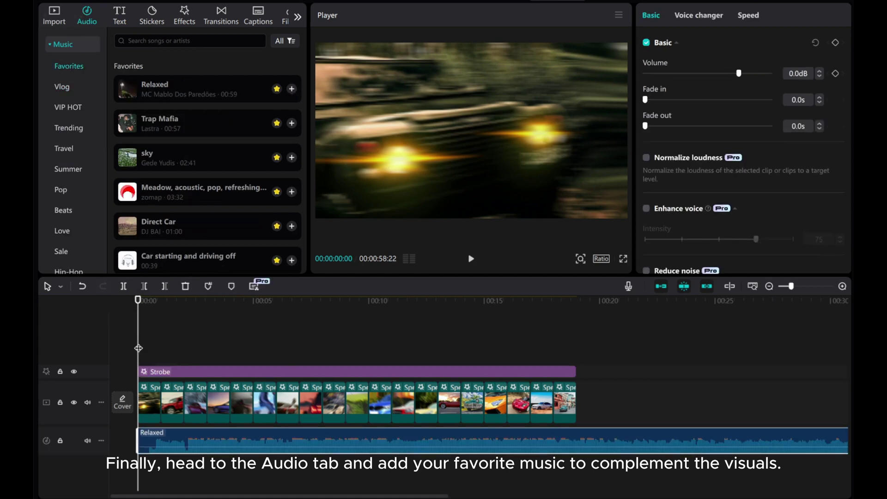
Step: Trim the start of the Relaxed music track on a zoomed-in timeline
left_click(841, 286)
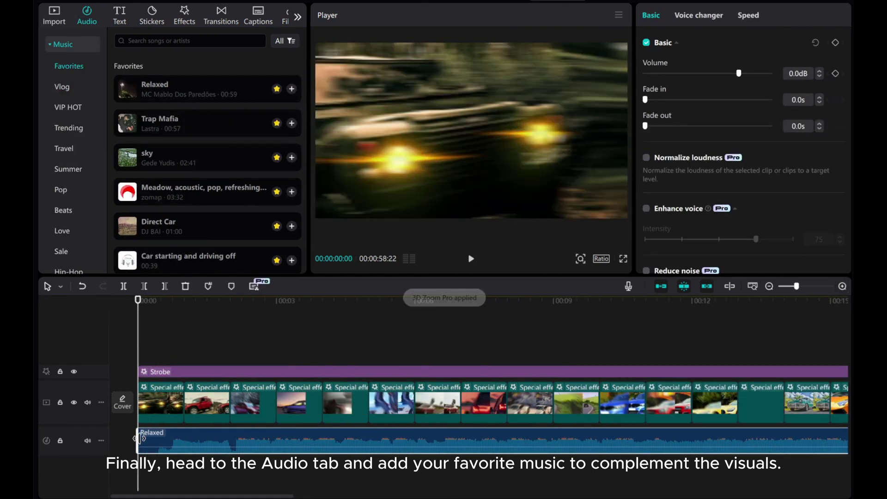
left_click_drag(139, 436, 189, 443)
left_click(768, 287)
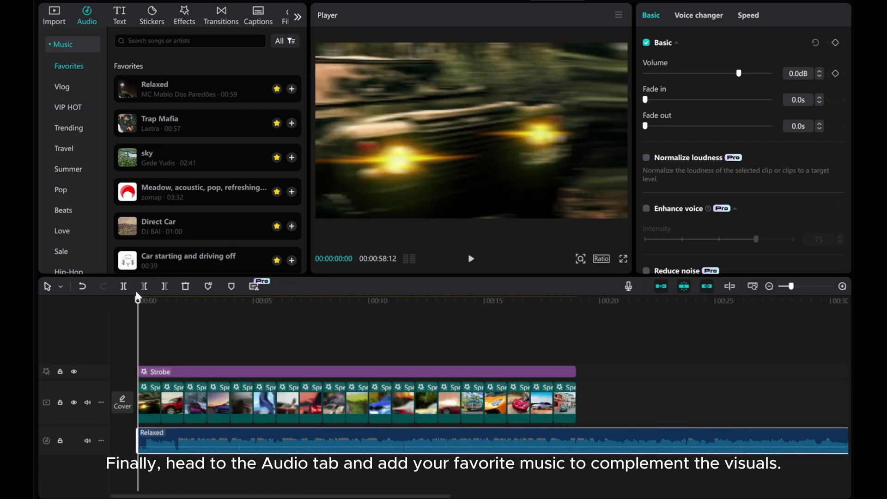
Step: Cut the Relaxed music at the video's 19-second end, then replay from the start
left_click_drag(390, 323, 578, 322)
key("w")
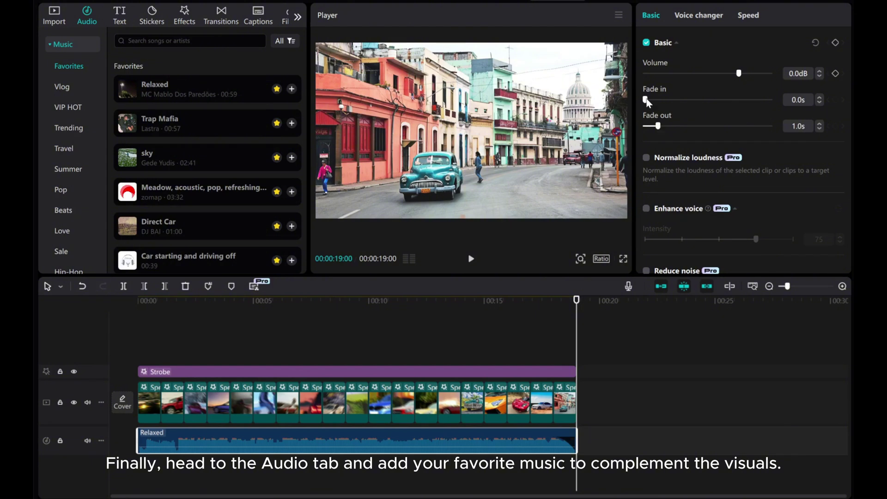
left_click_drag(578, 329, 73, 304)
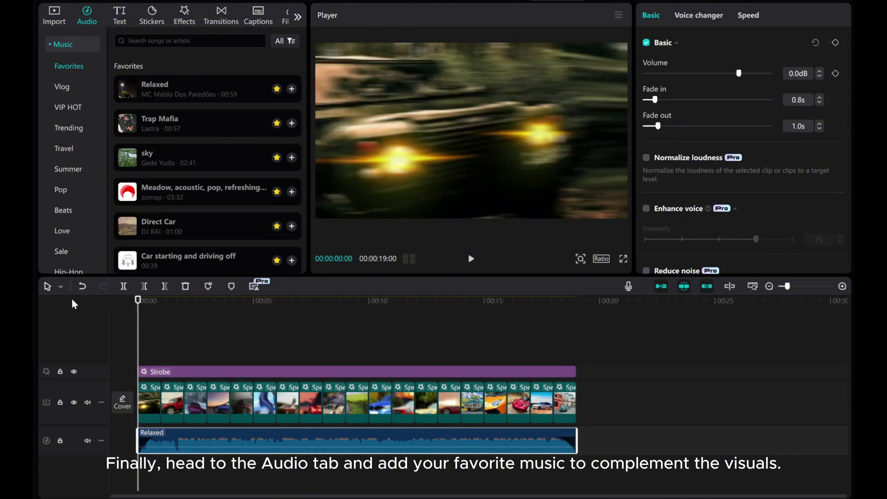
left_click(470, 262)
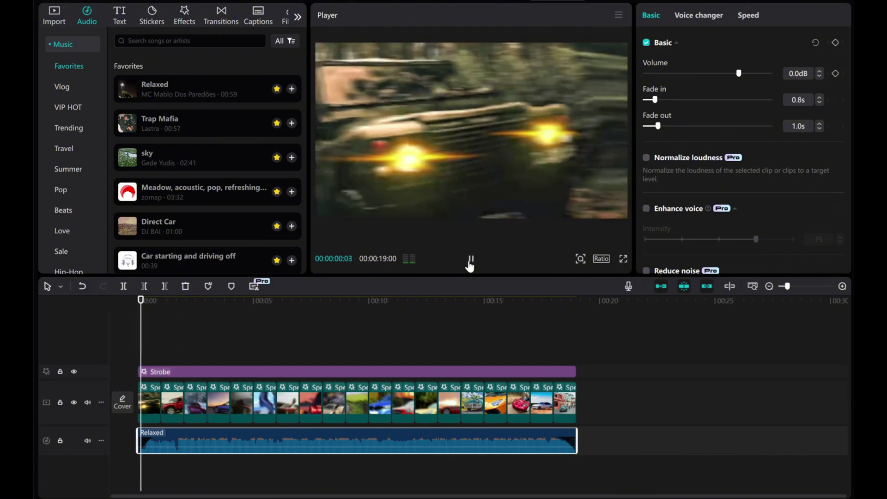